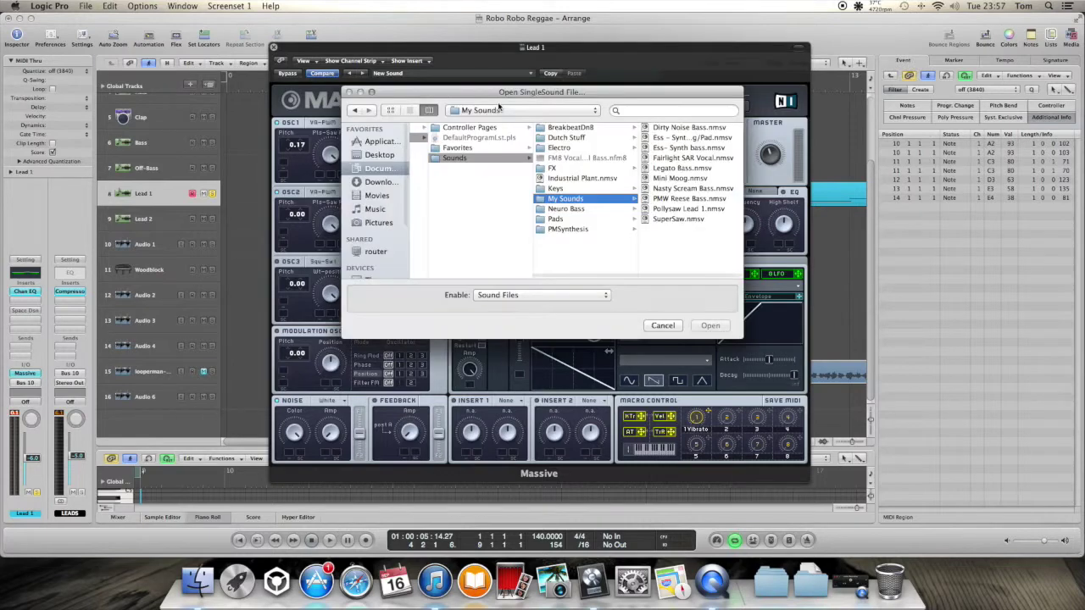
Load the PMW Reese Bass.nmsv sound from the My Sounds folder
{"action": "left_click", "coordinate": [687, 198]}
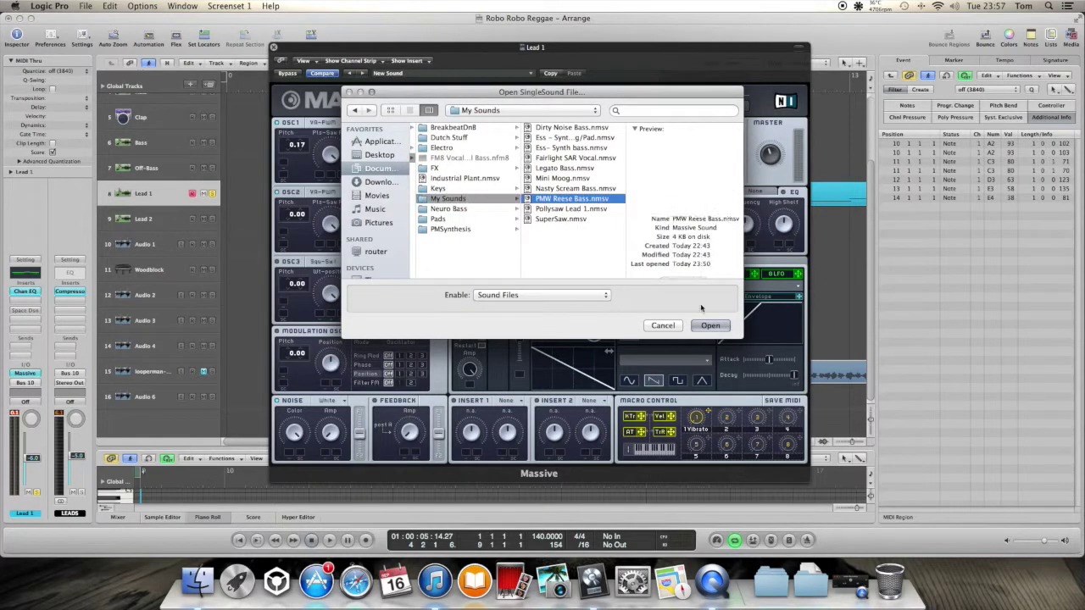
{"action": "left_click", "coordinate": [709, 326]}
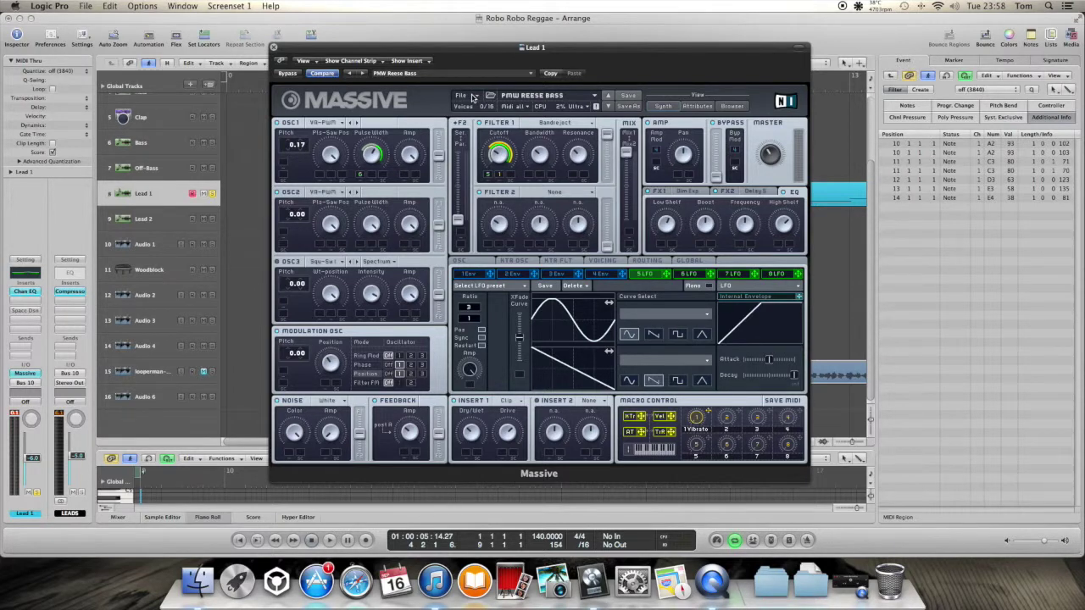
Start a new sound and set both OSC1 and OSC2 to the Pulse-Saw PWM wavetable
{"action": "left_click", "coordinate": [471, 97]}
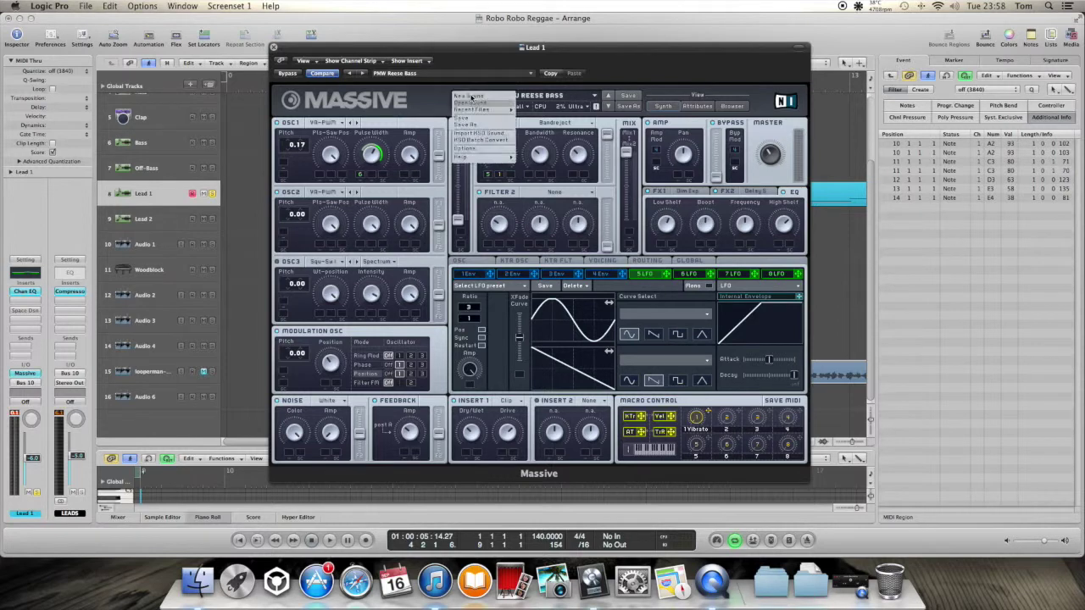
{"action": "left_click", "coordinate": [472, 97]}
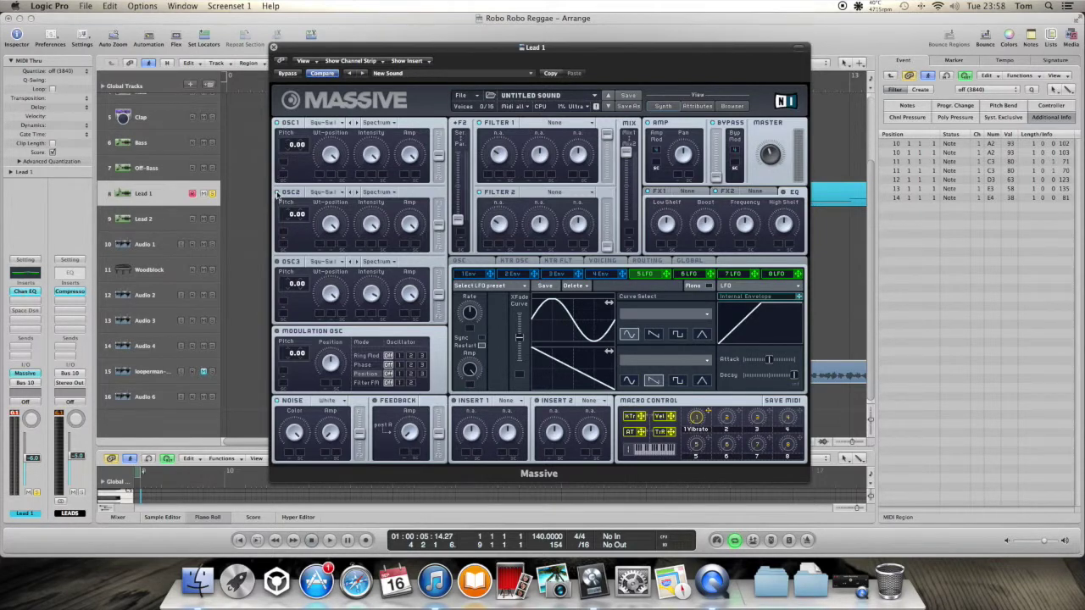
{"action": "left_click", "coordinate": [331, 123]}
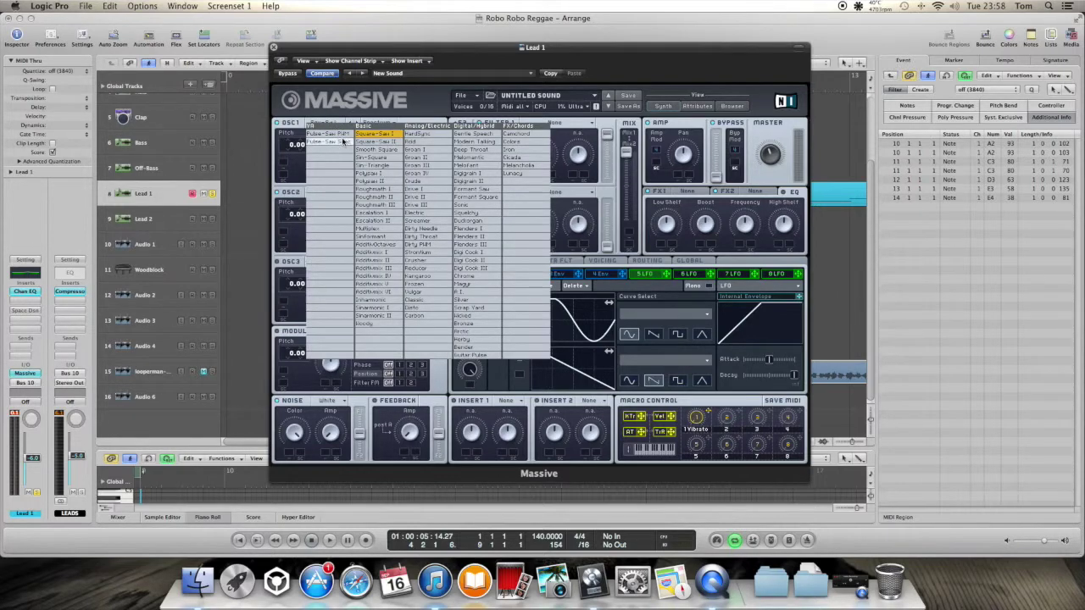
{"action": "left_click", "coordinate": [341, 138]}
{"action": "left_click", "coordinate": [328, 191]}
{"action": "left_click", "coordinate": [336, 205]}
{"action": "left_click_drag", "start_coordinate": [331, 153], "coordinate": [330, 155]}
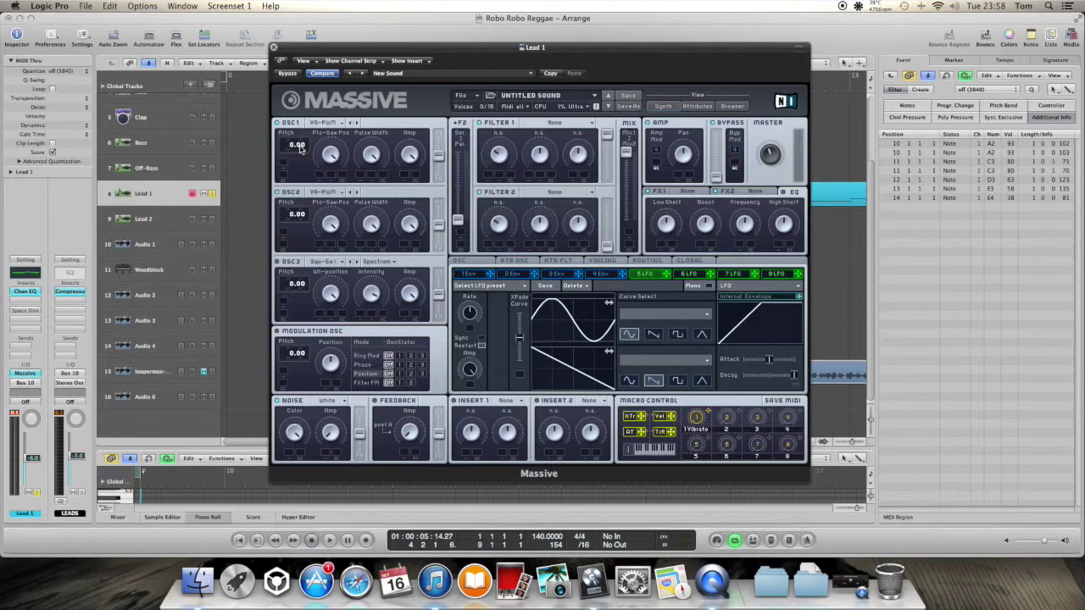
Set OSC1's pitch to 0.17 and choose Bandreject as the Filter 1 type
{"action": "left_click_drag", "start_coordinate": [299, 147], "coordinate": [304, 129]}
{"action": "left_click", "coordinate": [554, 124]}
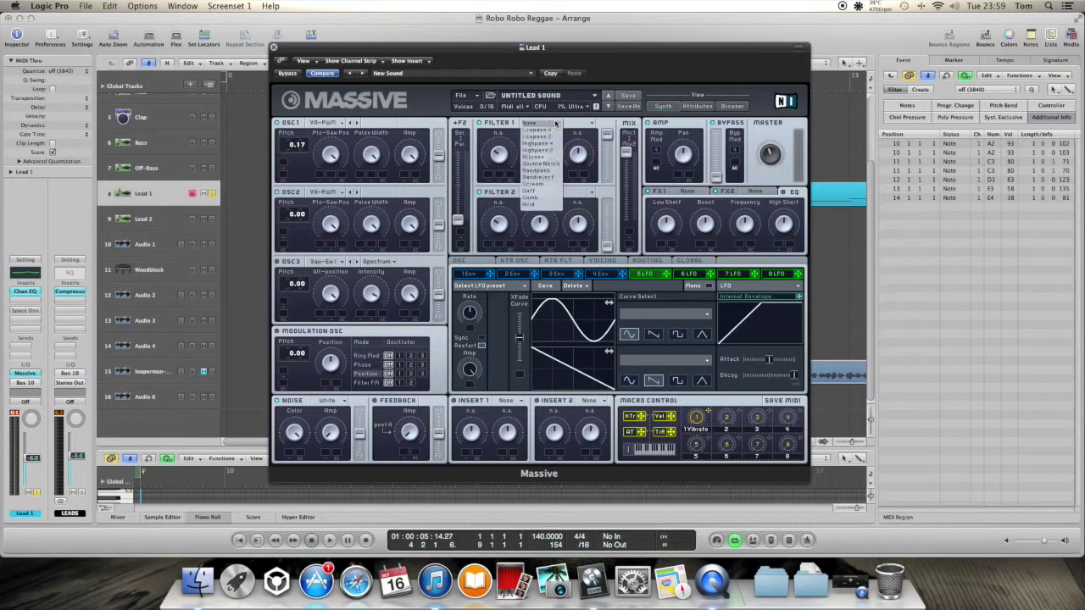
{"action": "left_click", "coordinate": [549, 177]}
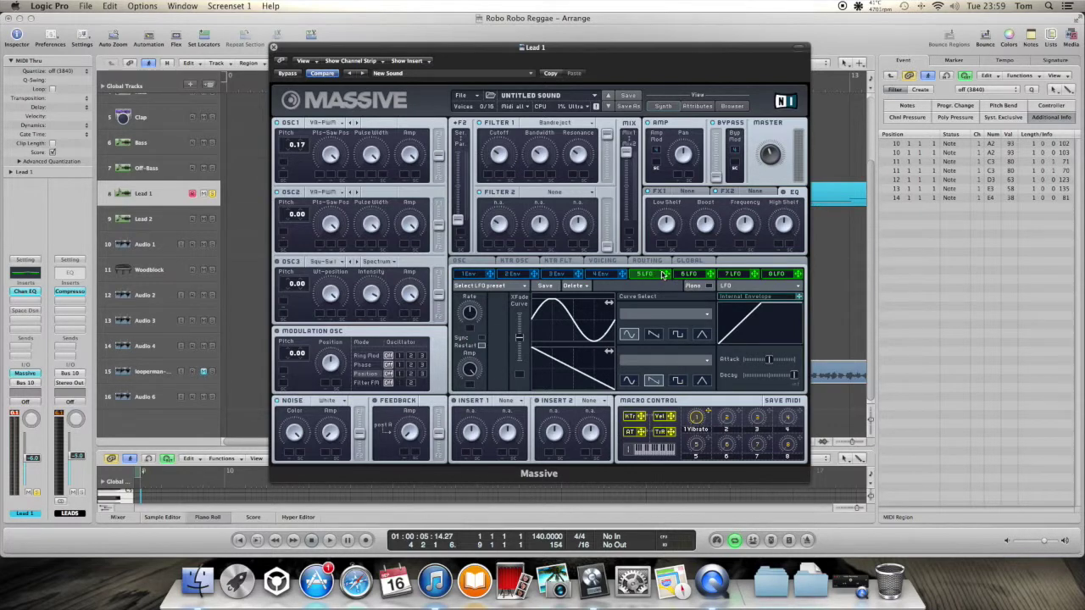
Assign LFO 5 to Filter 1's cutoff with a wide modulation range and sync it at a ratio of 3/1
{"action": "mouse_move", "coordinate": [666, 275]}
{"action": "left_mouse_down"}
{"action": "mouse_move", "coordinate": [489, 175]}
{"action": "mouse_move", "coordinate": [492, 131]}
{"action": "left_mouse_up"}
{"action": "left_click", "coordinate": [481, 337]}
{"action": "left_click_drag", "start_coordinate": [474, 310], "coordinate": [479, 345]}
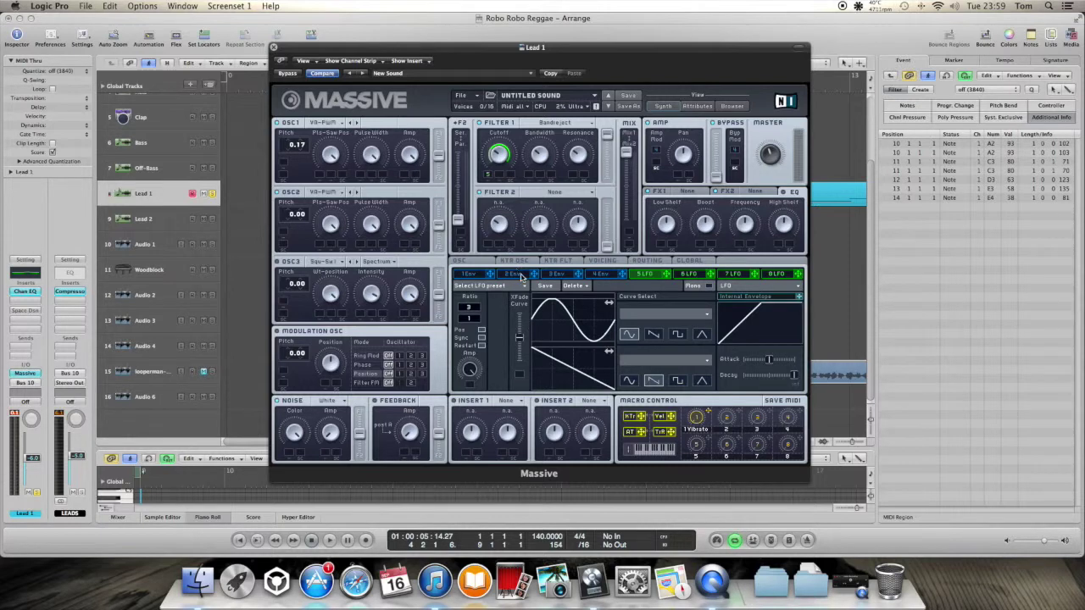
Set the FX1 effect to Dimension Expander and the FX2 effect to Delay Synced
{"action": "left_click", "coordinate": [688, 194]}
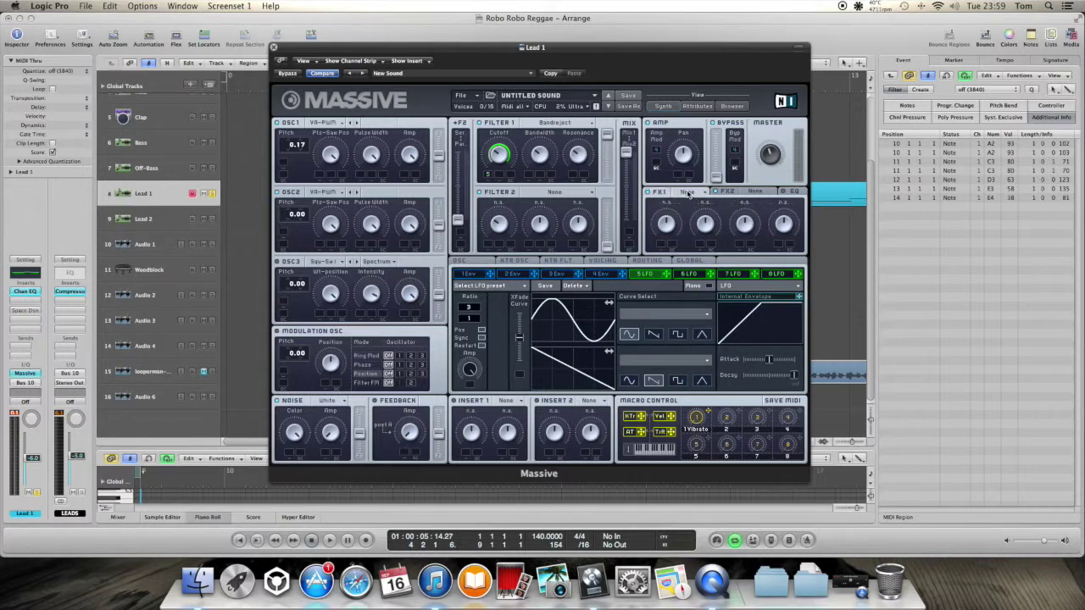
{"action": "left_click", "coordinate": [689, 195]}
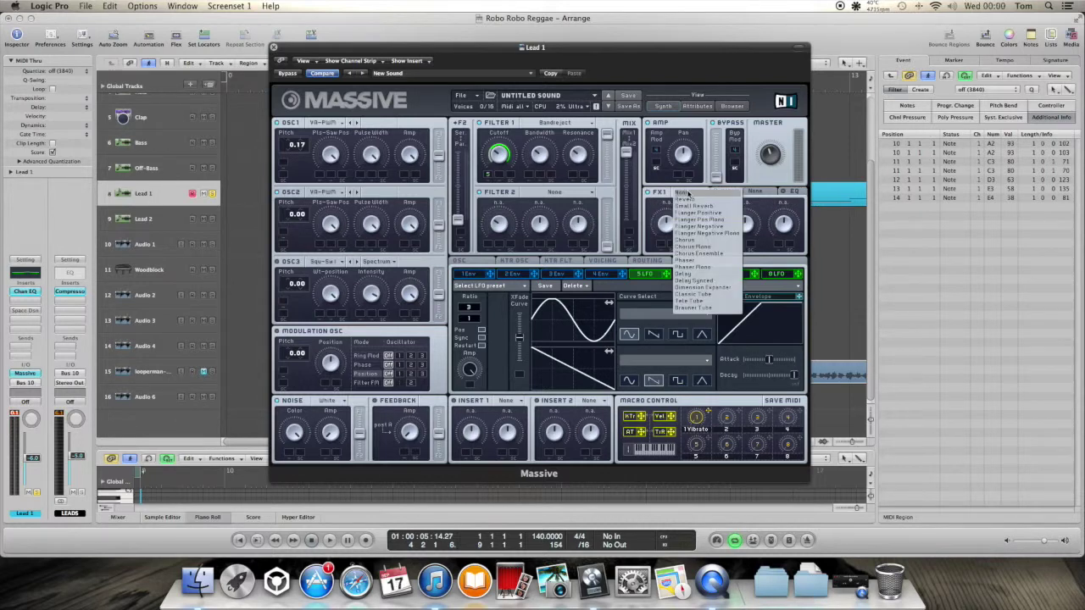
{"action": "left_click", "coordinate": [709, 288]}
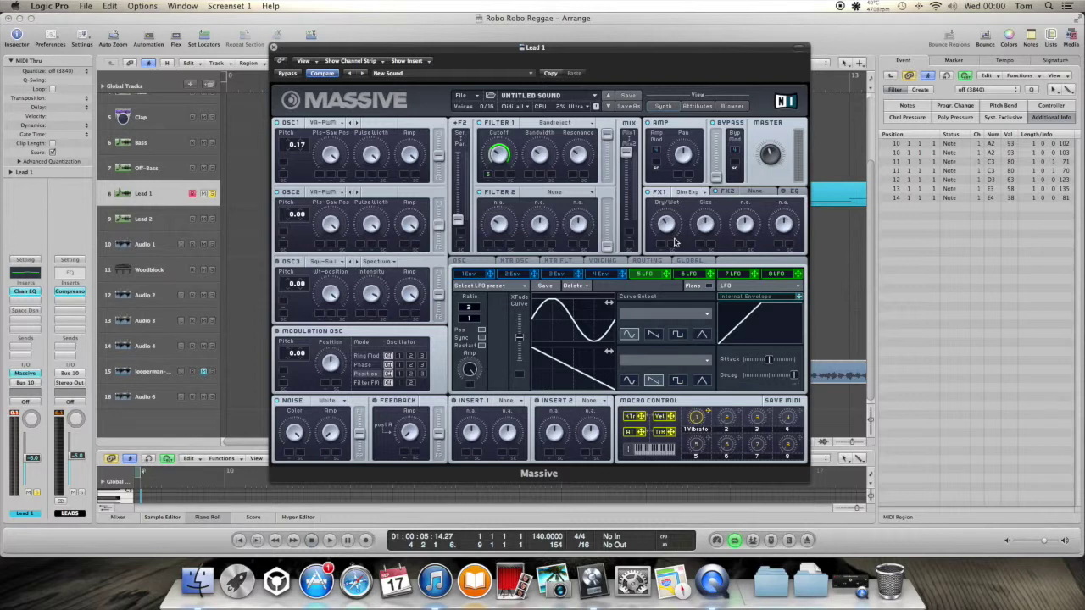
{"action": "left_click", "coordinate": [749, 195]}
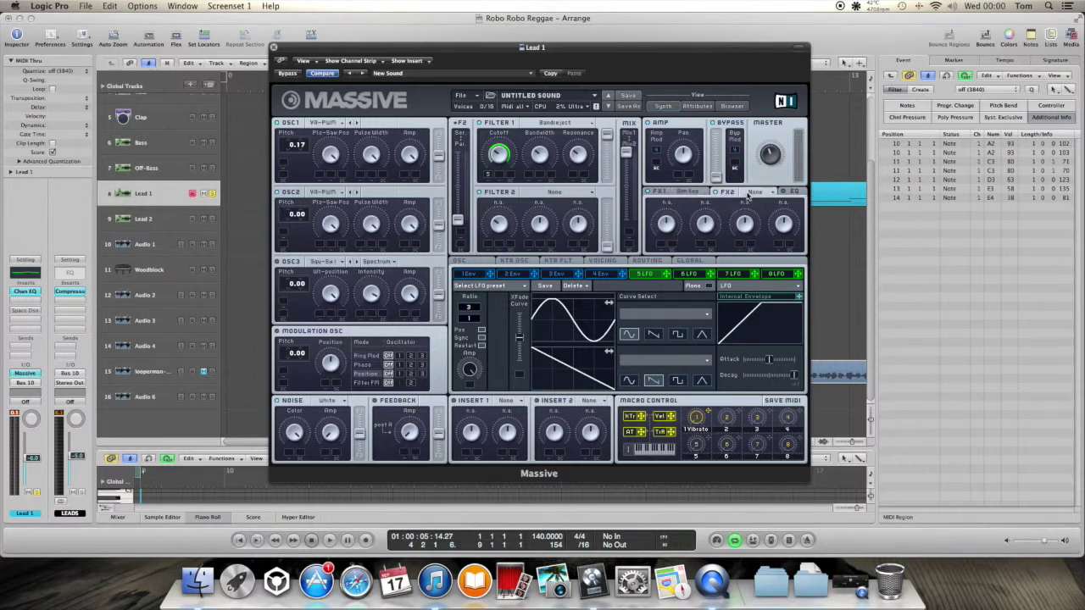
{"action": "left_click", "coordinate": [746, 196]}
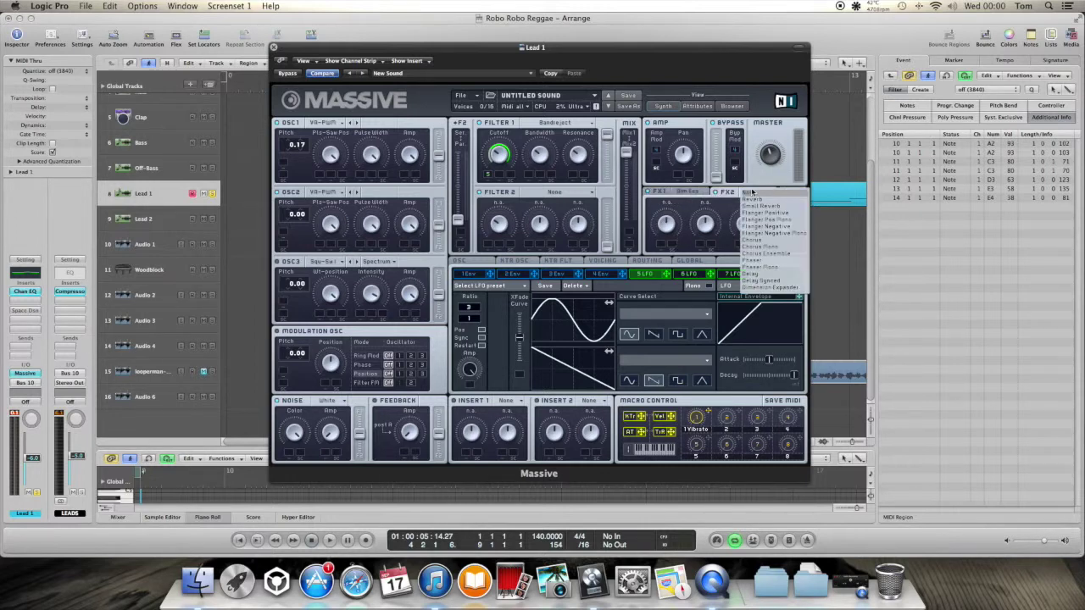
{"action": "left_click", "coordinate": [773, 282]}
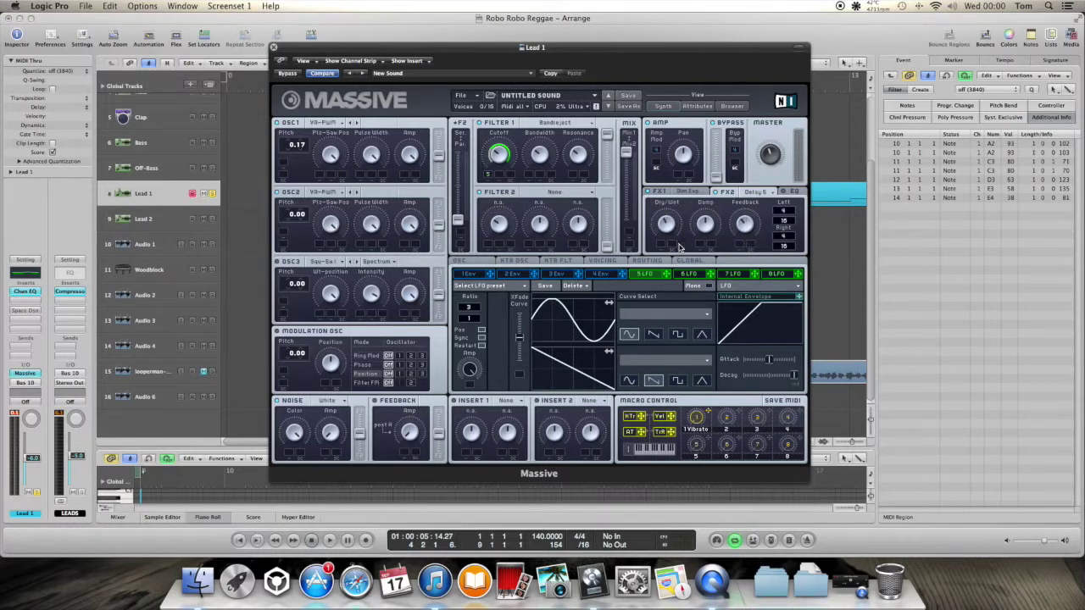
Show the EQ section and add envelope 1 as a second modulator on Filter 1's cutoff
{"action": "left_click", "coordinate": [786, 193]}
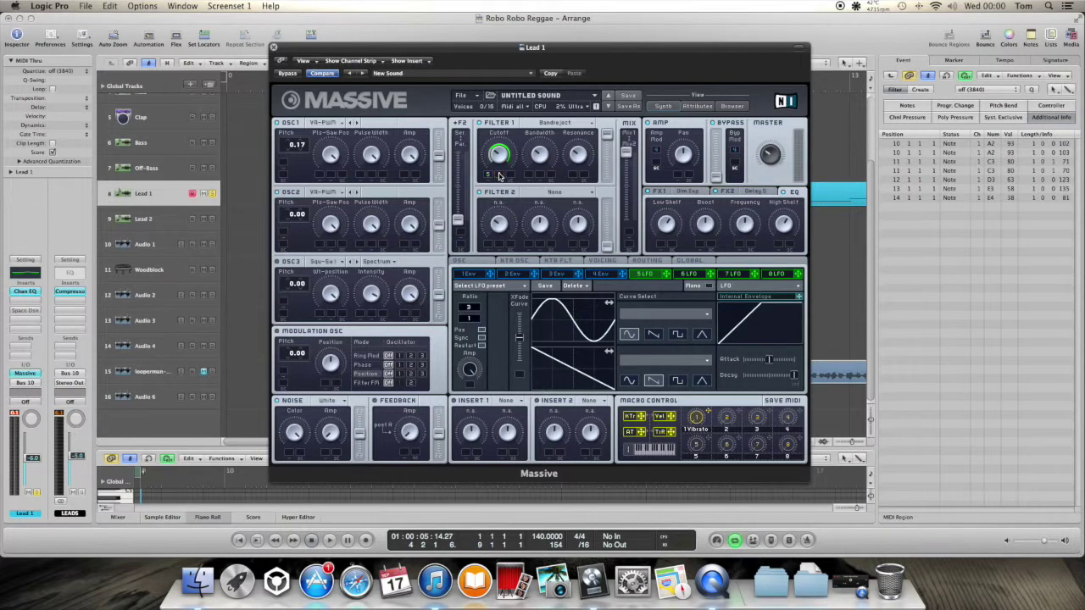
{"action": "left_click_drag", "start_coordinate": [500, 175], "coordinate": [502, 127]}
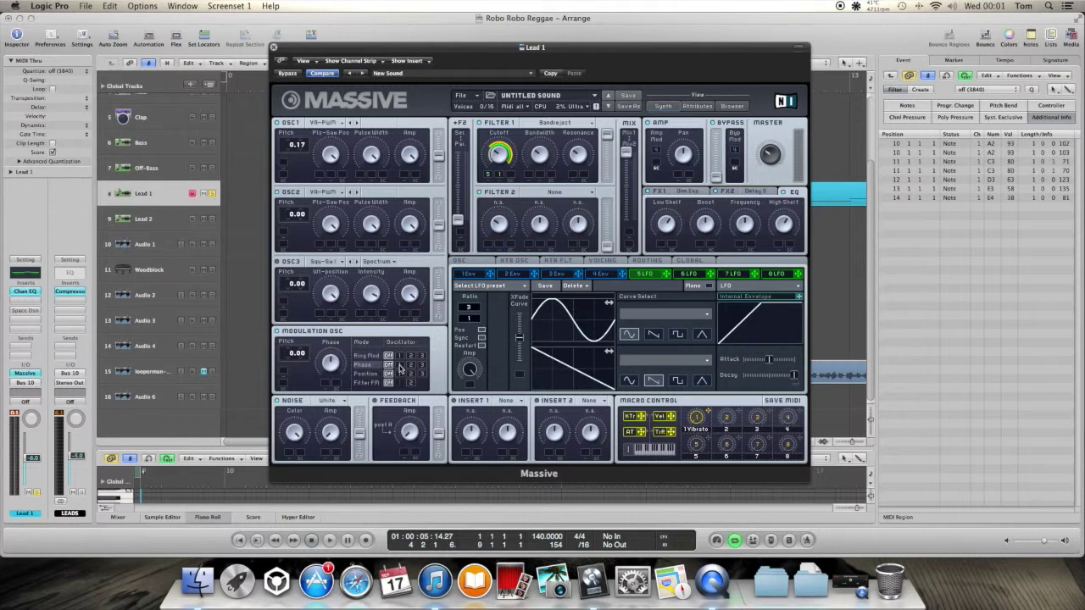
Route the Modulation Osc's Phase and Position modes to oscillator 1 and set Insert 1 to Hardclipper
{"action": "left_click", "coordinate": [399, 364]}
{"action": "left_click", "coordinate": [399, 374]}
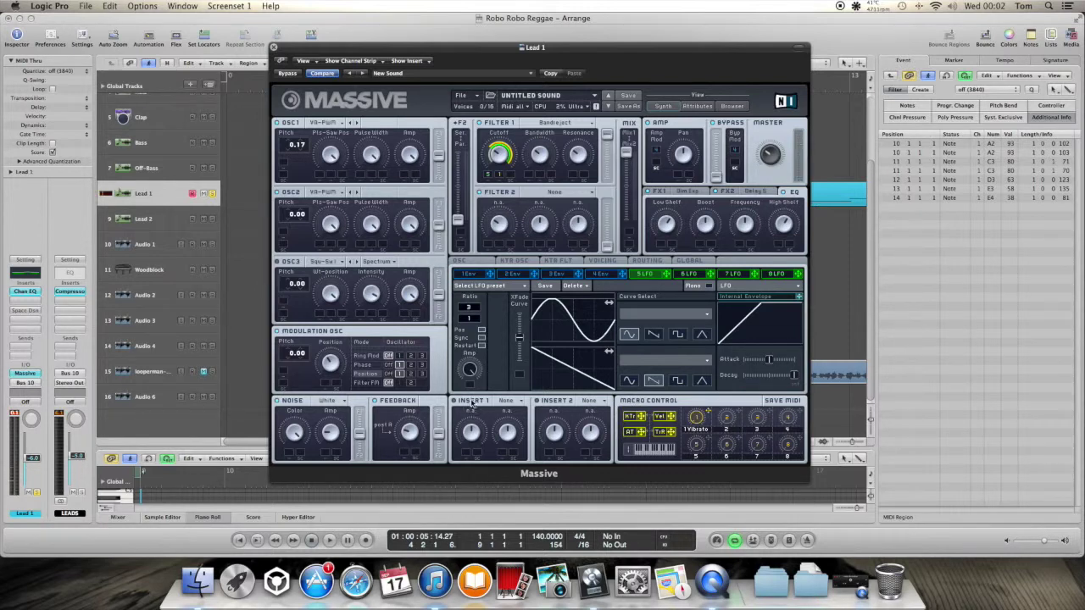
{"action": "left_click", "coordinate": [498, 403]}
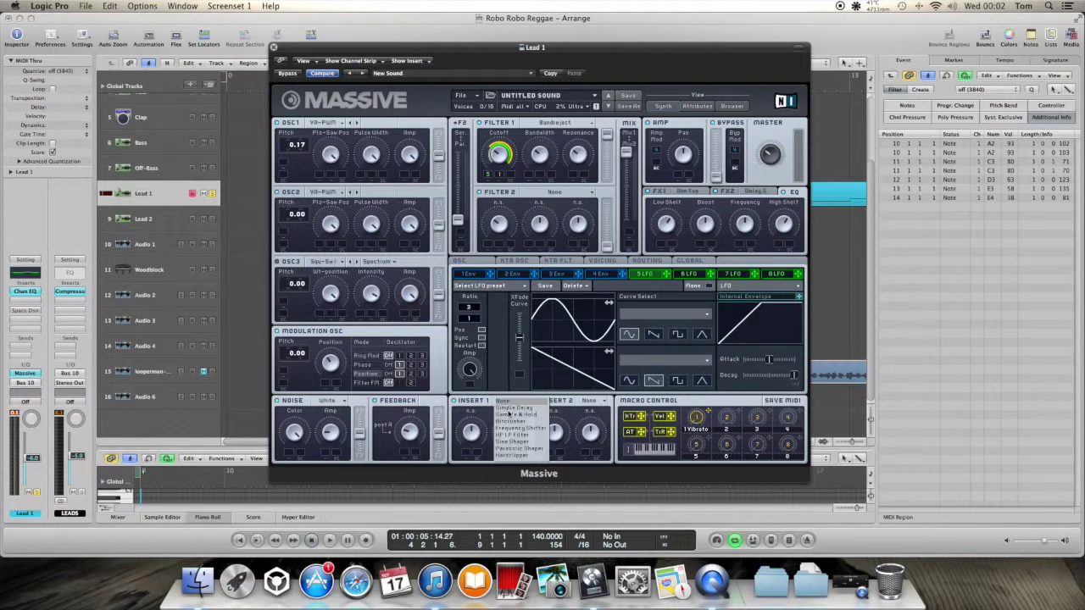
{"action": "left_click", "coordinate": [517, 456]}
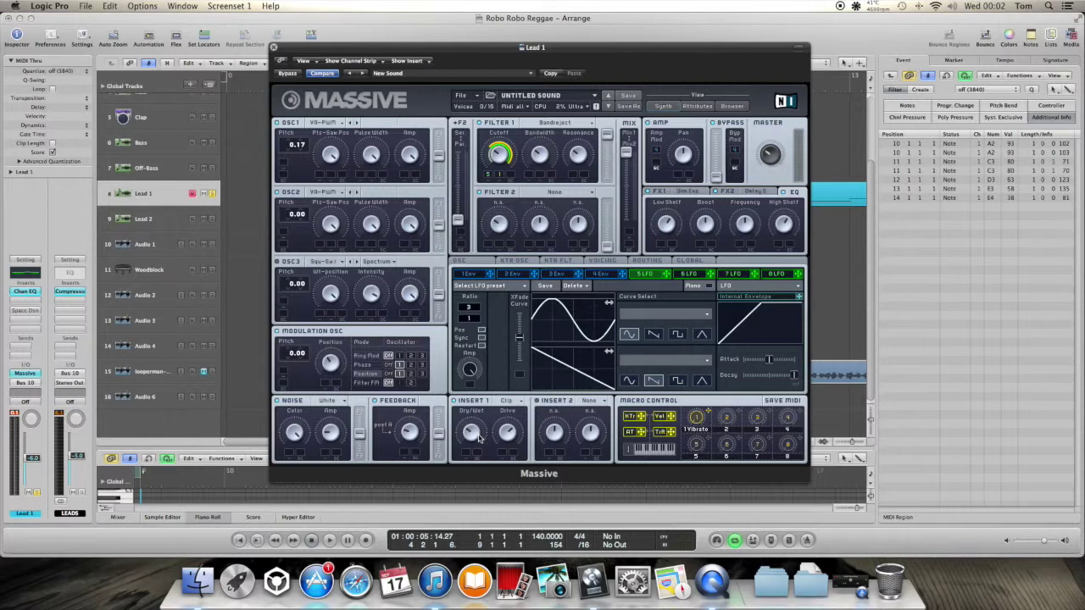
Set the voicing to Monophon, enable unison spread for Pitch Cutoff, Wavetable Position and Pan Position, and raise their amounts, keeping Wavetable Position low
{"action": "left_click", "coordinate": [605, 262]}
{"action": "left_click", "coordinate": [502, 338]}
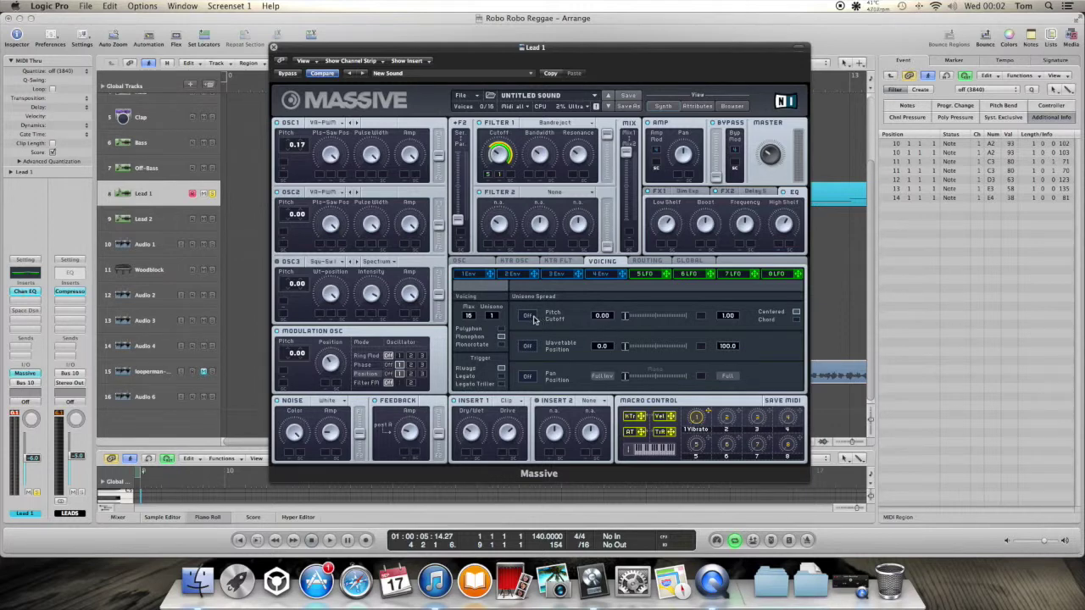
{"action": "left_click", "coordinate": [528, 317]}
{"action": "left_click", "coordinate": [527, 346]}
{"action": "left_click", "coordinate": [527, 376]}
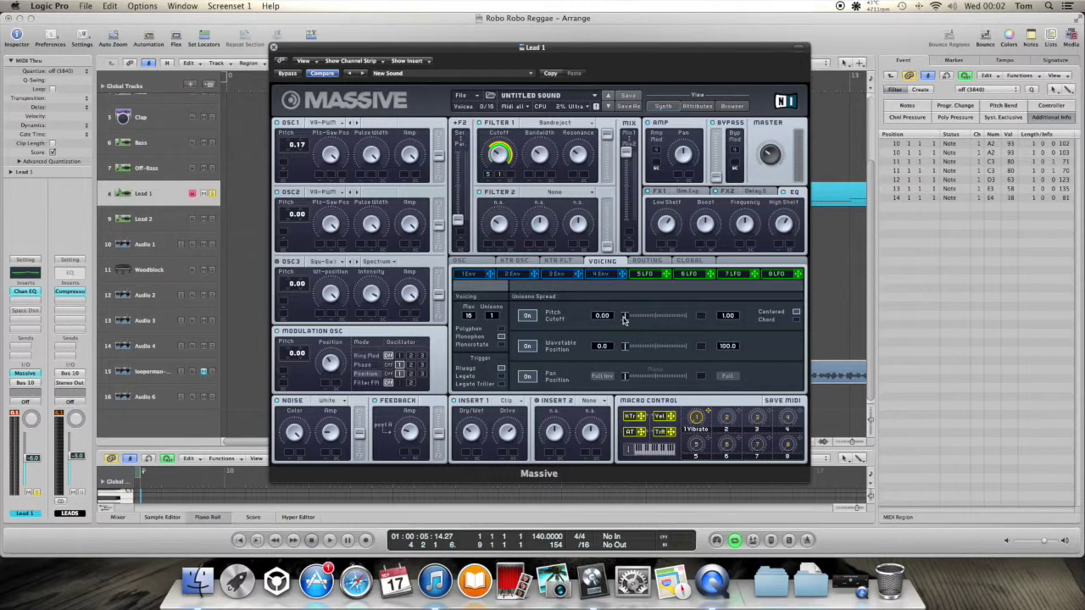
{"action": "left_click_drag", "start_coordinate": [627, 320], "coordinate": [667, 380]}
Examine the Channel EQ curve on the Lead 1 channel strip
{"action": "left_click", "coordinate": [26, 292]}
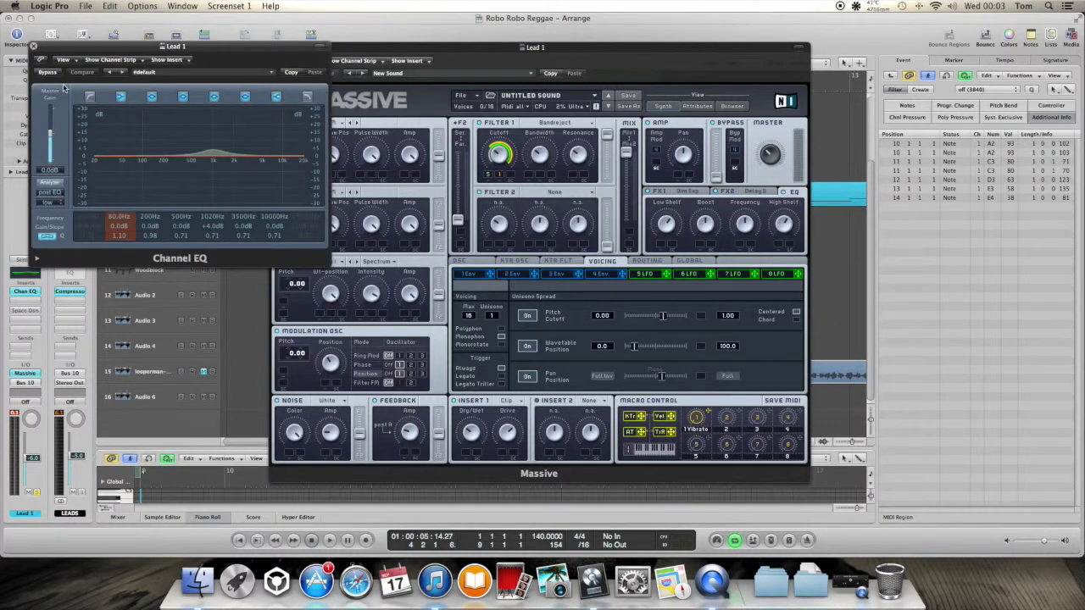
{"action": "left_click", "coordinate": [34, 46]}
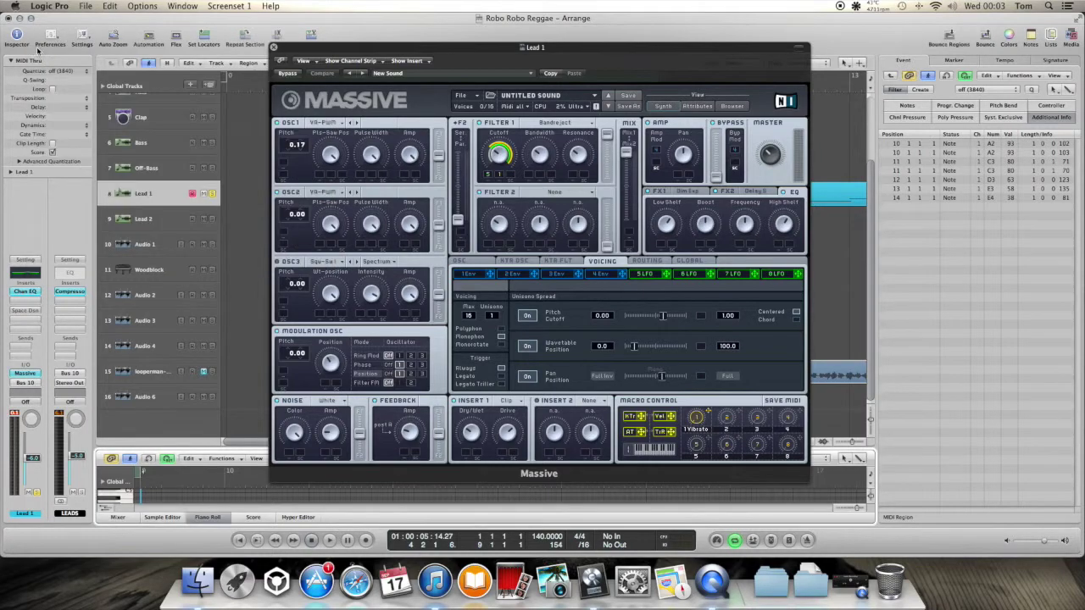
Enable the Space Designer insert on Lead 1, check its Large Spaces room presets, and adjust the reverb output level with the Clean Room preset
{"action": "left_click", "coordinate": [33, 311], "text": "super"}
{"action": "left_click", "coordinate": [34, 311]}
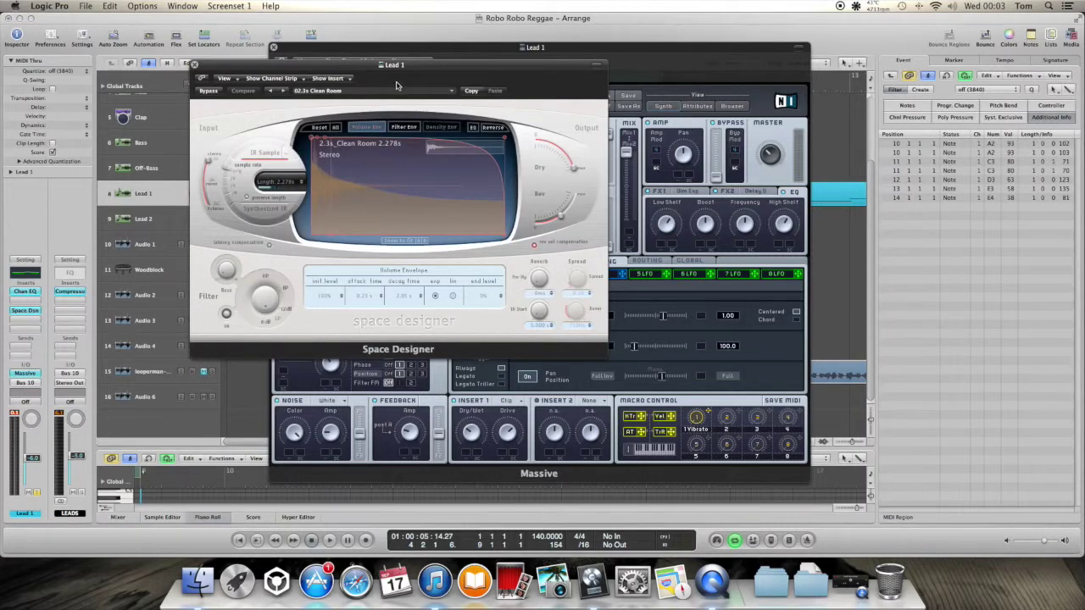
{"action": "left_click", "coordinate": [395, 94]}
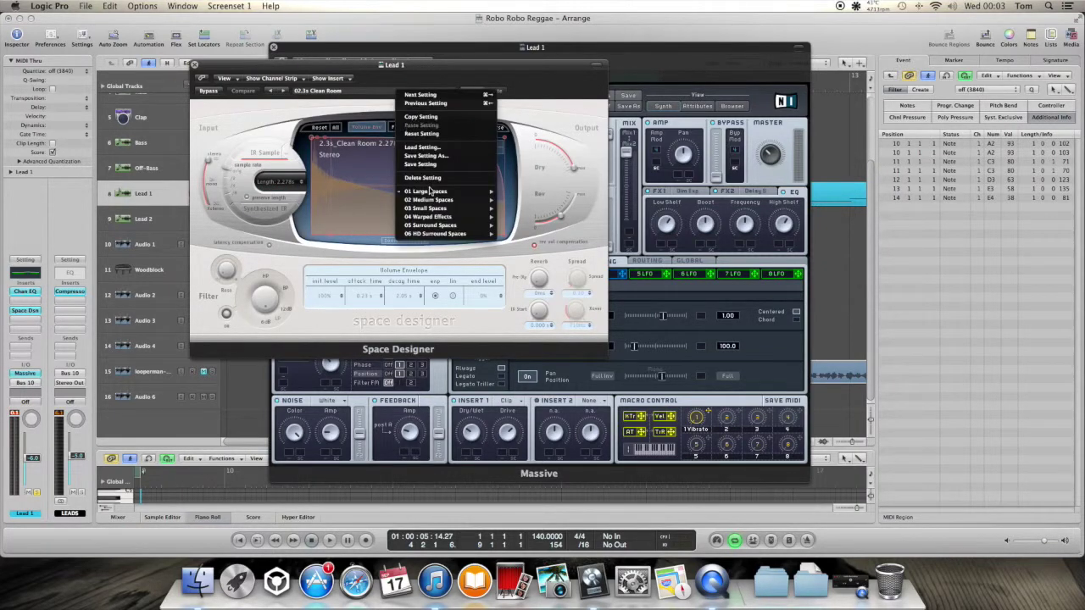
{"action": "mouse_move", "coordinate": [450, 195]}
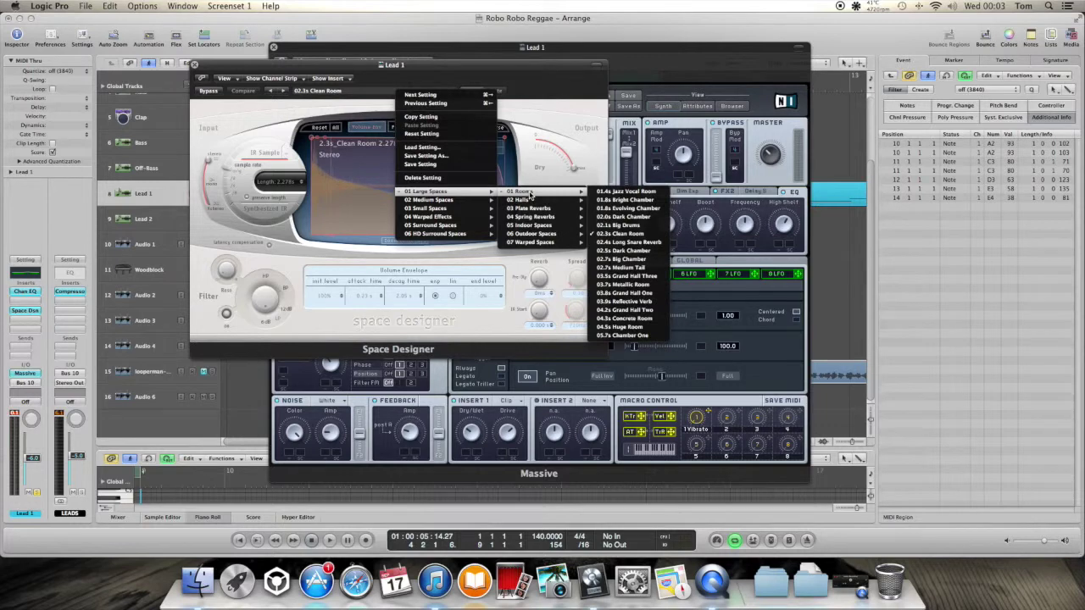
{"action": "left_click", "coordinate": [327, 103]}
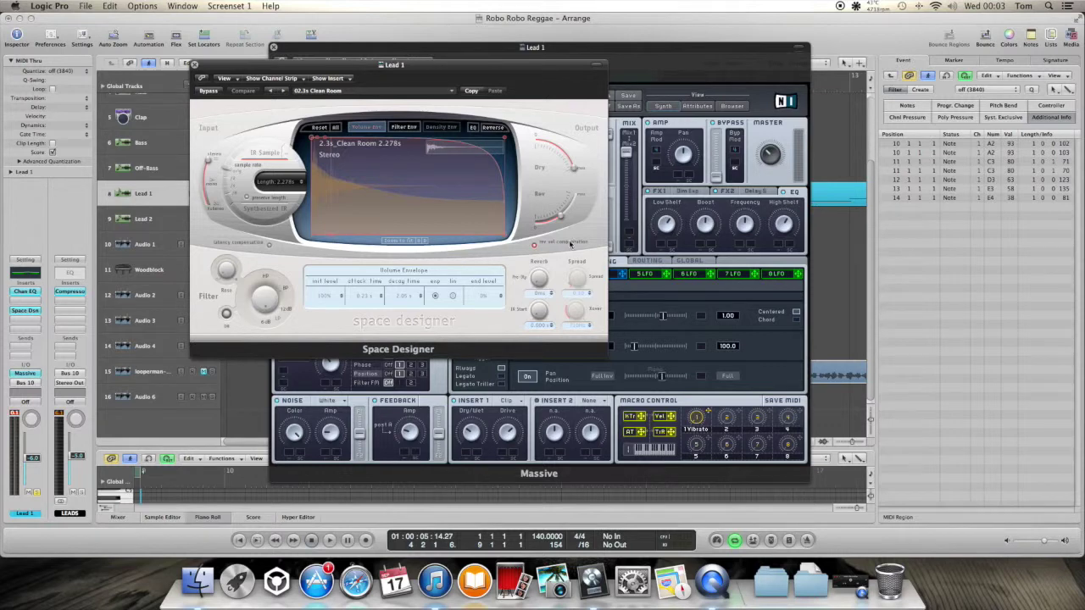
{"action": "mouse_move", "coordinate": [561, 219]}
{"action": "left_click_drag", "start_coordinate": [561, 219], "coordinate": [560, 220]}
{"action": "left_click", "coordinate": [195, 67]}
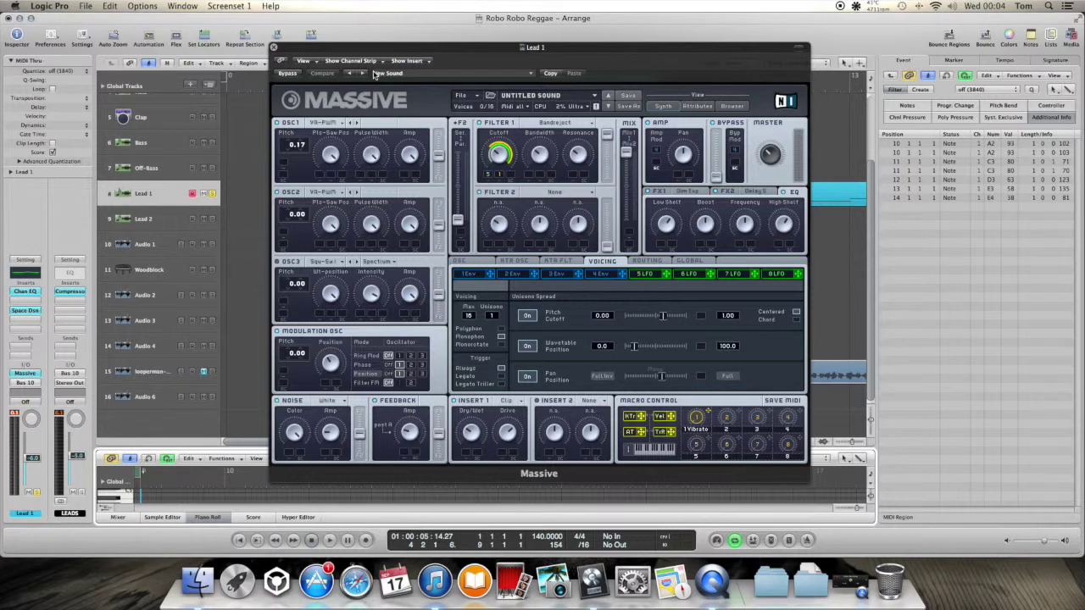
{"action": "left_click", "coordinate": [472, 98]}
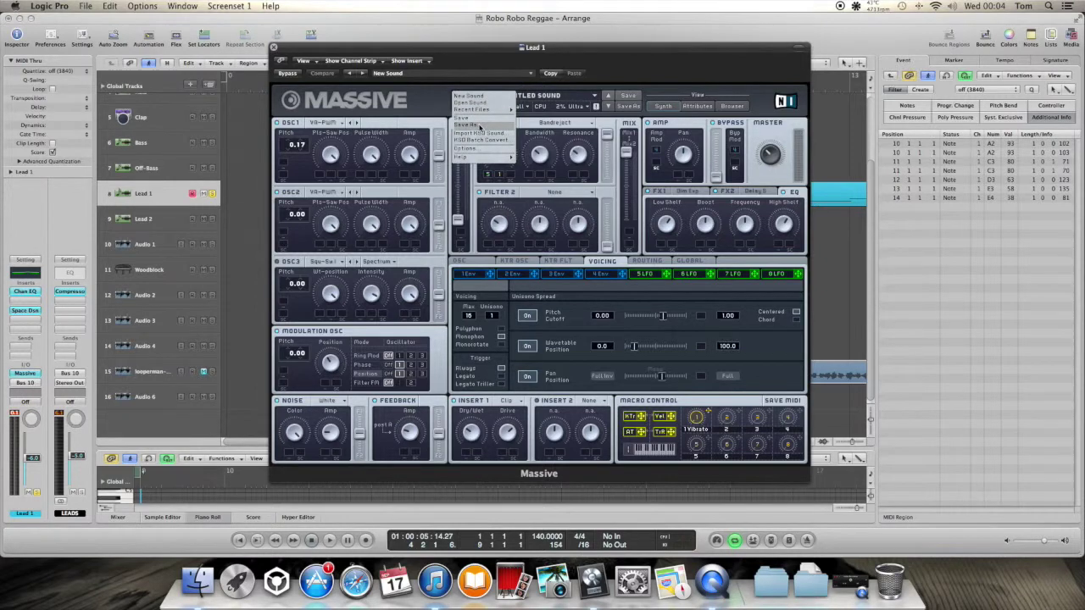
{"action": "left_click", "coordinate": [479, 126]}
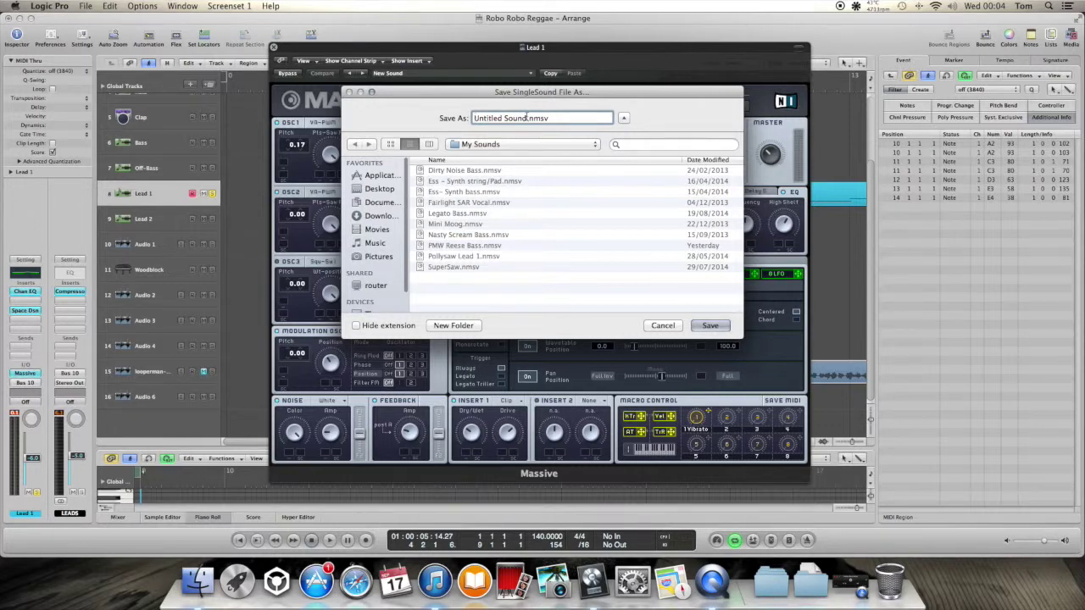
{"action": "triple_click", "coordinate": [564, 118]}
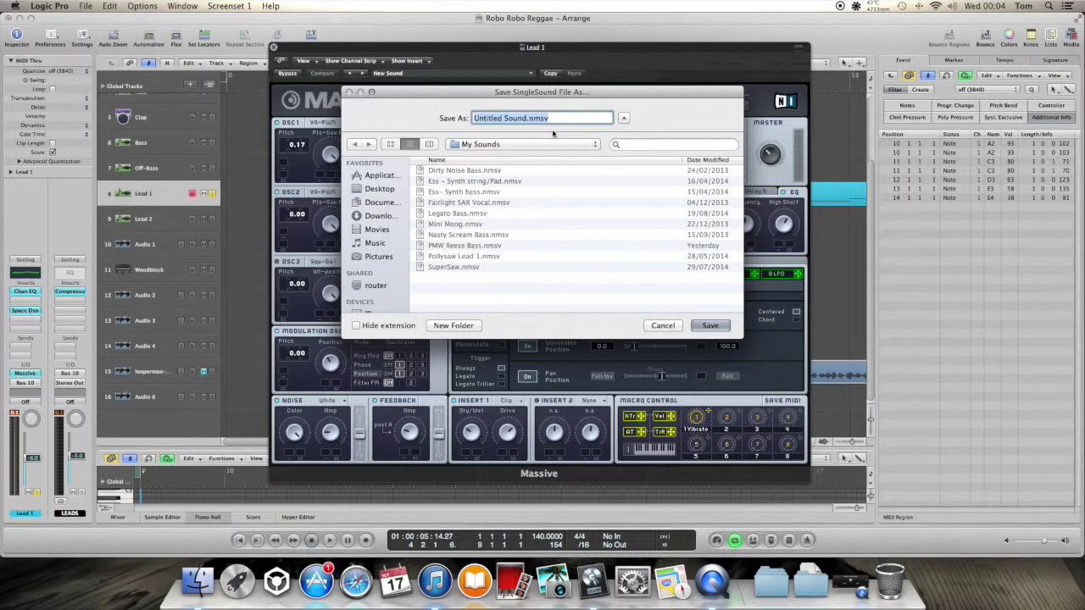
{"action": "left_click", "coordinate": [664, 326]}
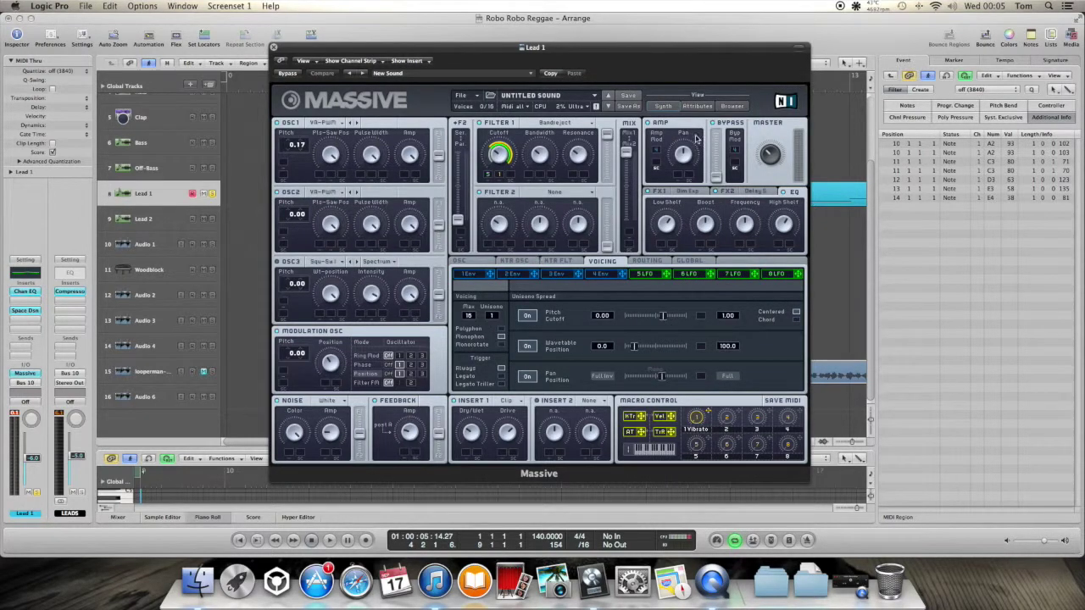